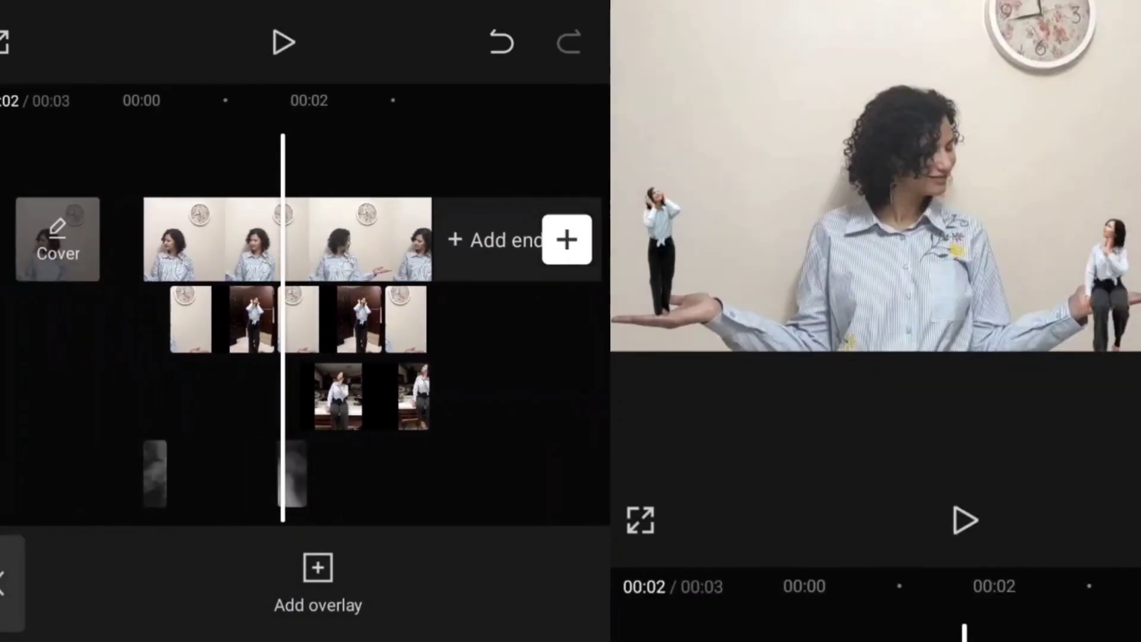
- Apply the Filter blend mode to the short smoke puff and raise its saturation
click(409, 579)
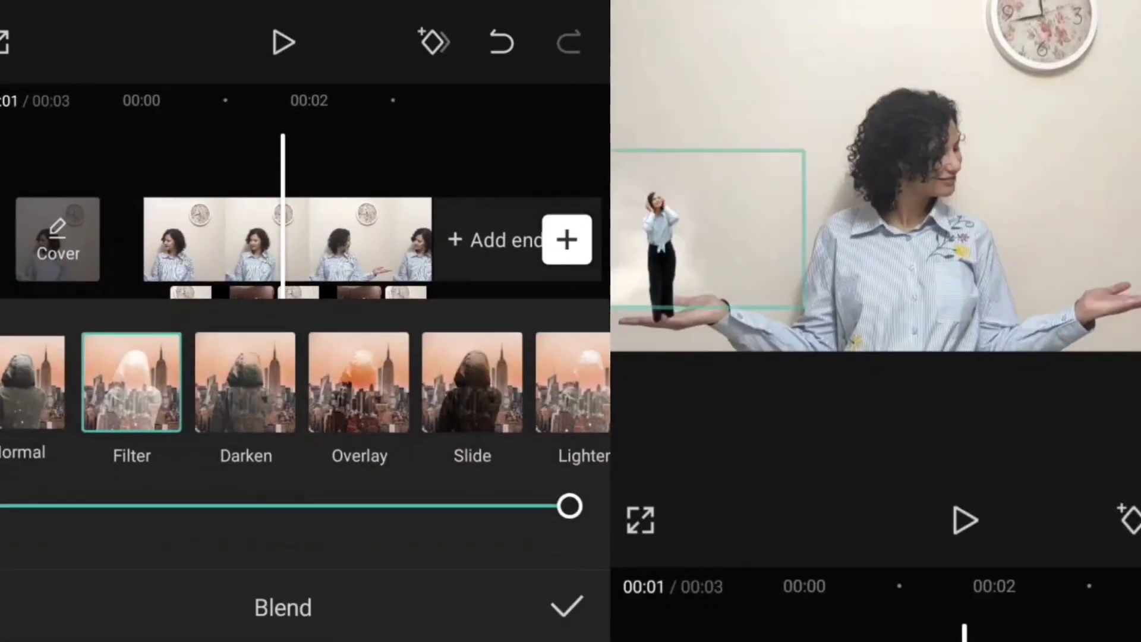
click(567, 607)
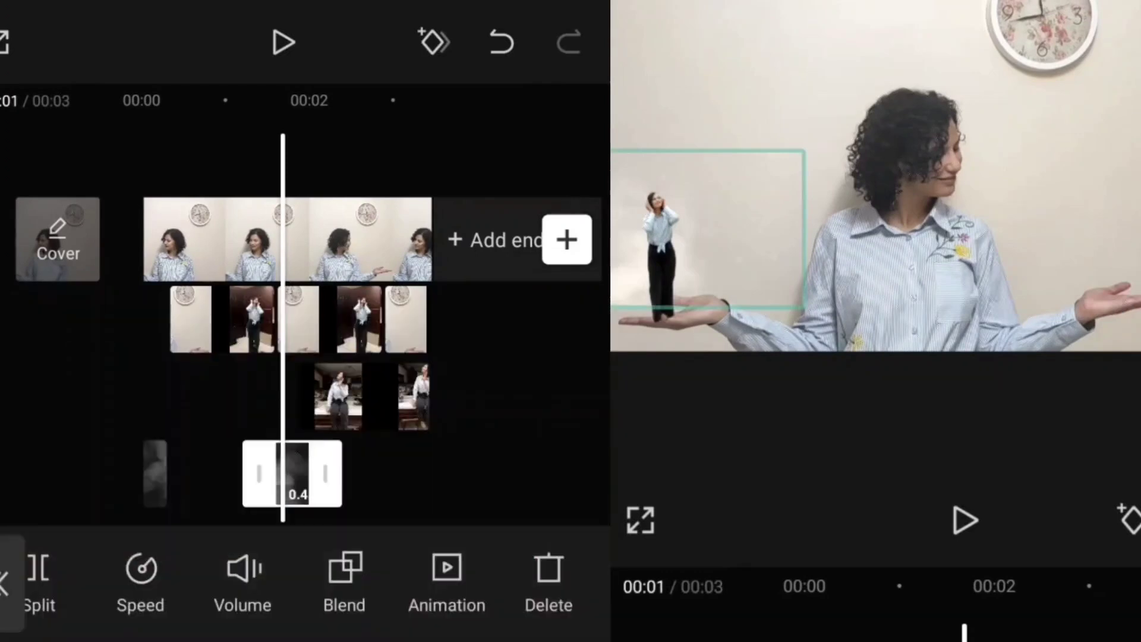
scroll(303, 589, right, 4)
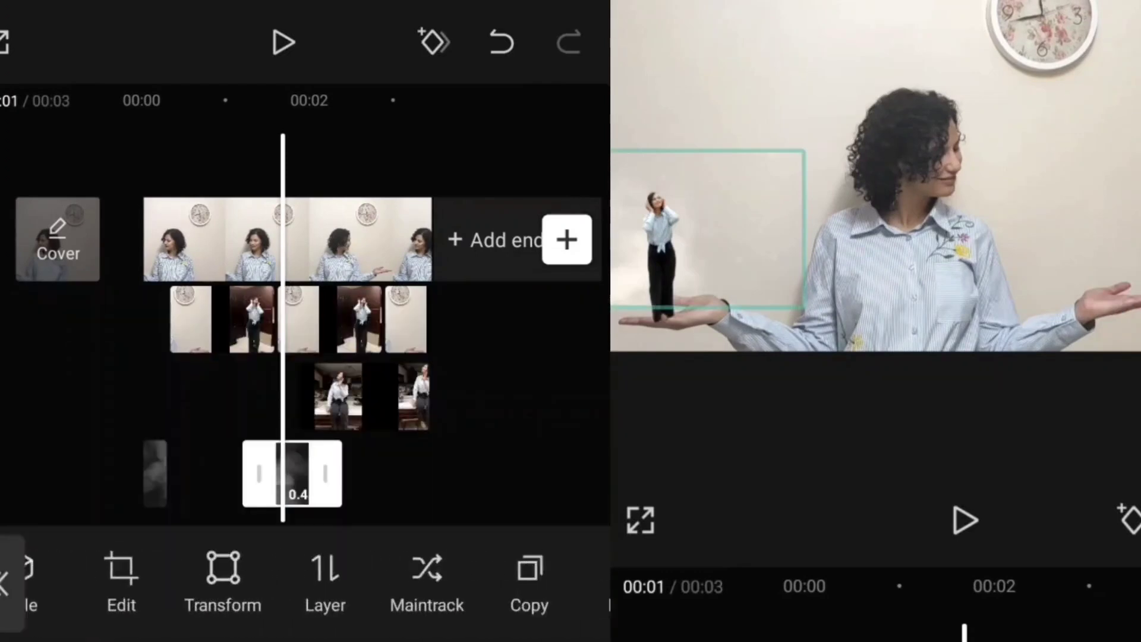
click(332, 580)
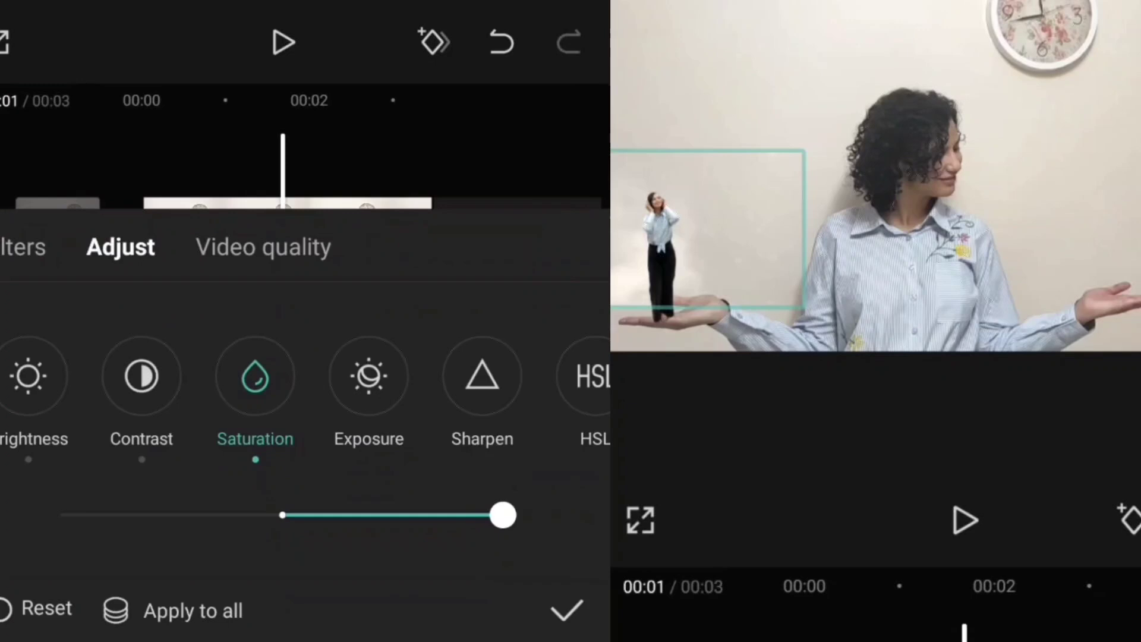
click(568, 611)
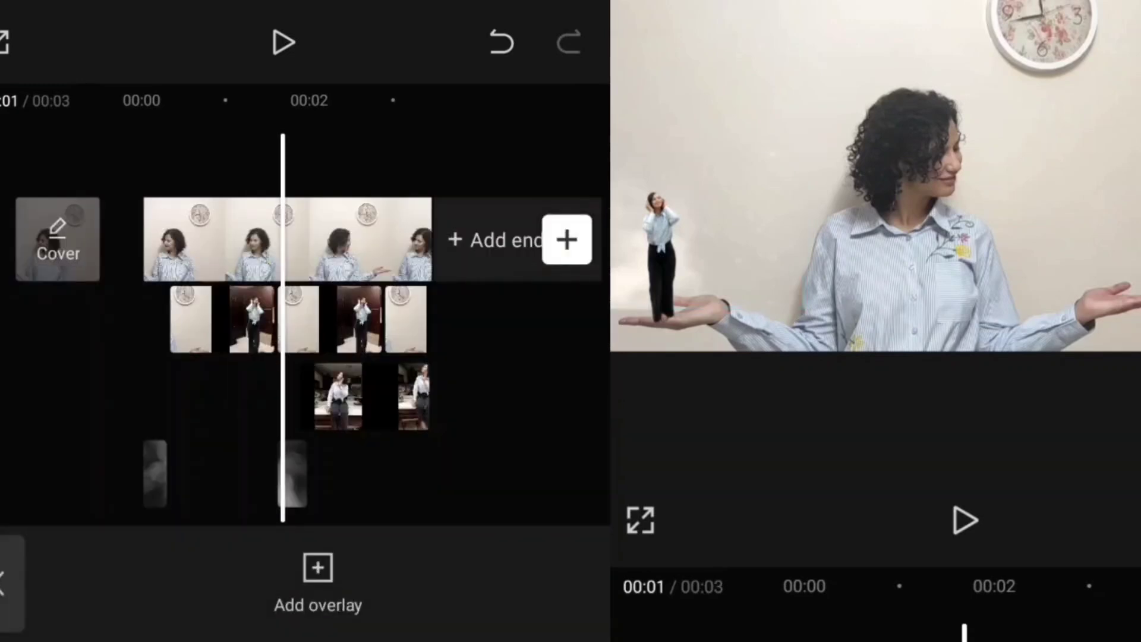
- Play the composite from the start to preview the tiny woman on the left palm
click(294, 472)
click(107, 401)
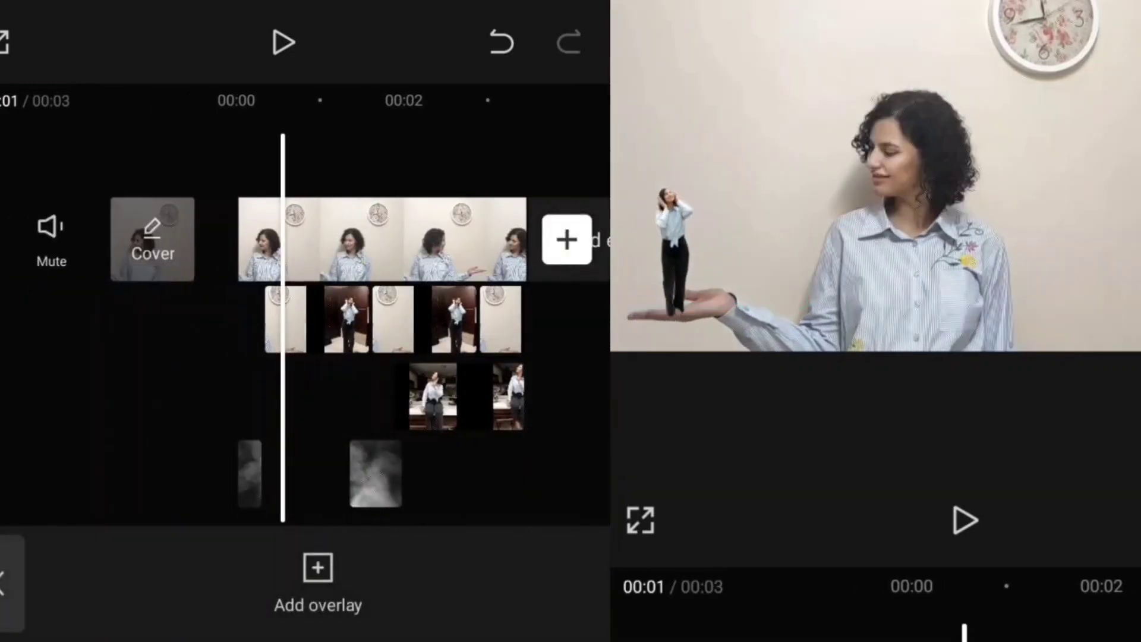
click(965, 520)
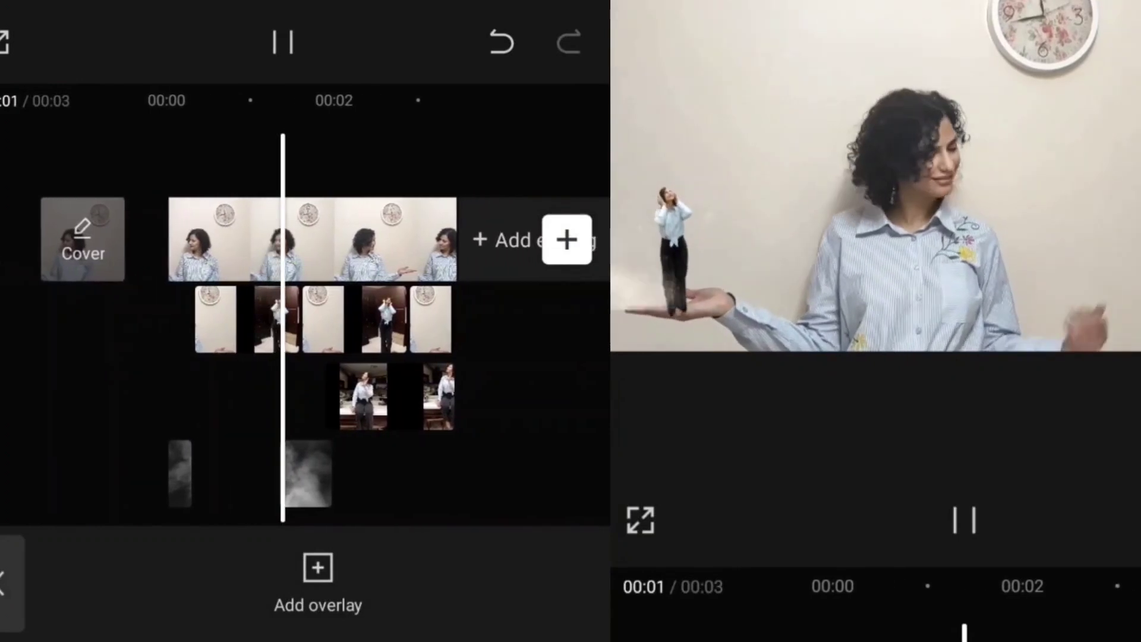